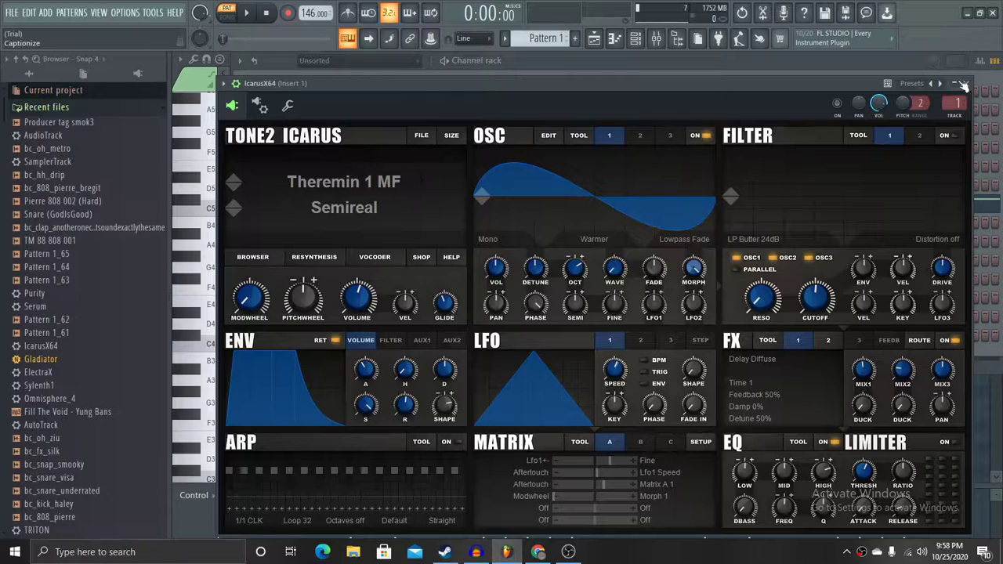
Step: Play Pattern 1's IcarusX64 melody in the piano roll and check its channel in the channel rack
click(627, 39)
key(space)
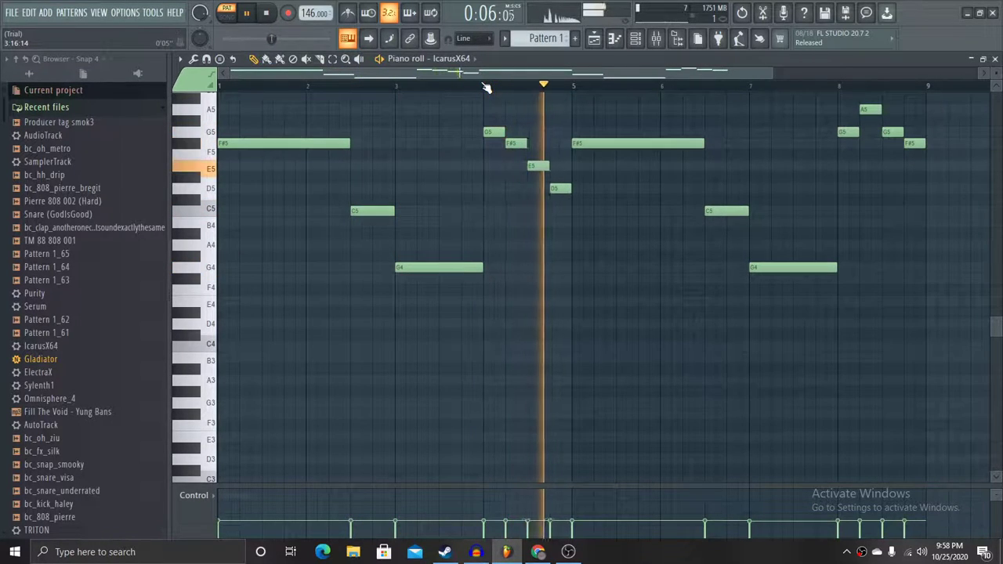
drag(493, 76, 576, 76)
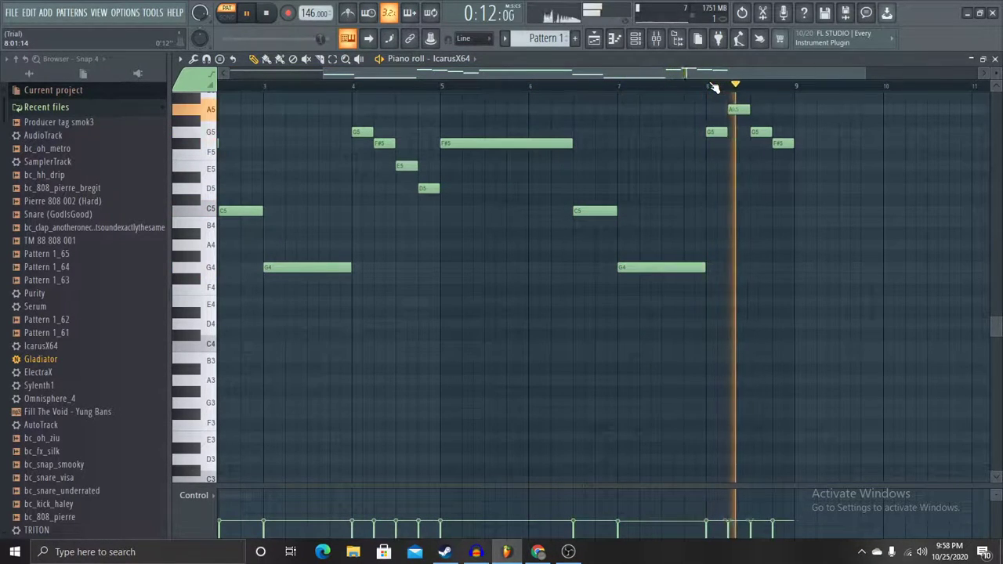
key(space)
click(636, 40)
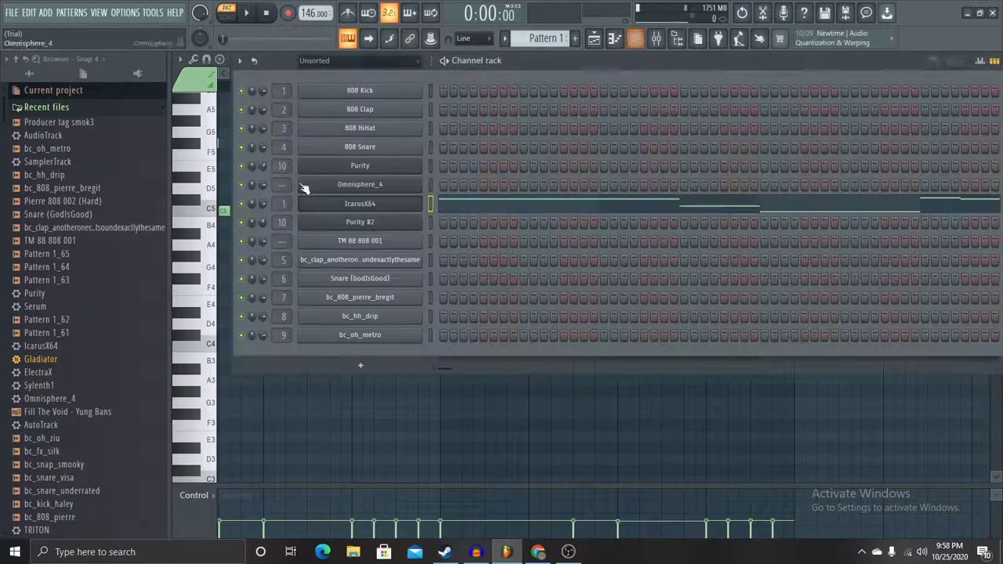
click(615, 40)
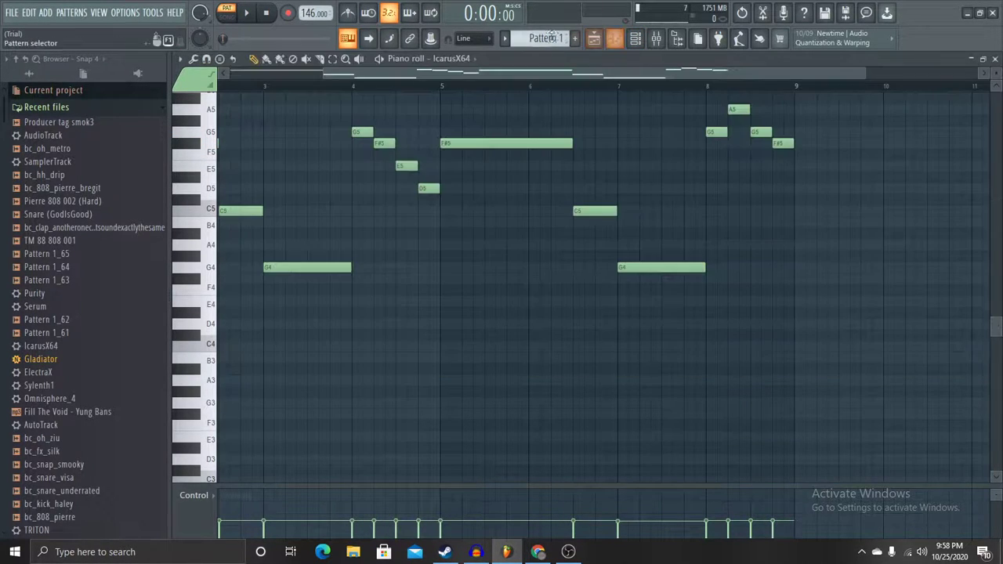
Step: Show Pattern 2's Purity notes, the instrument's preset, and the Fruity parametric EQ 2 on the Purity #2 mixer track
key(F4)
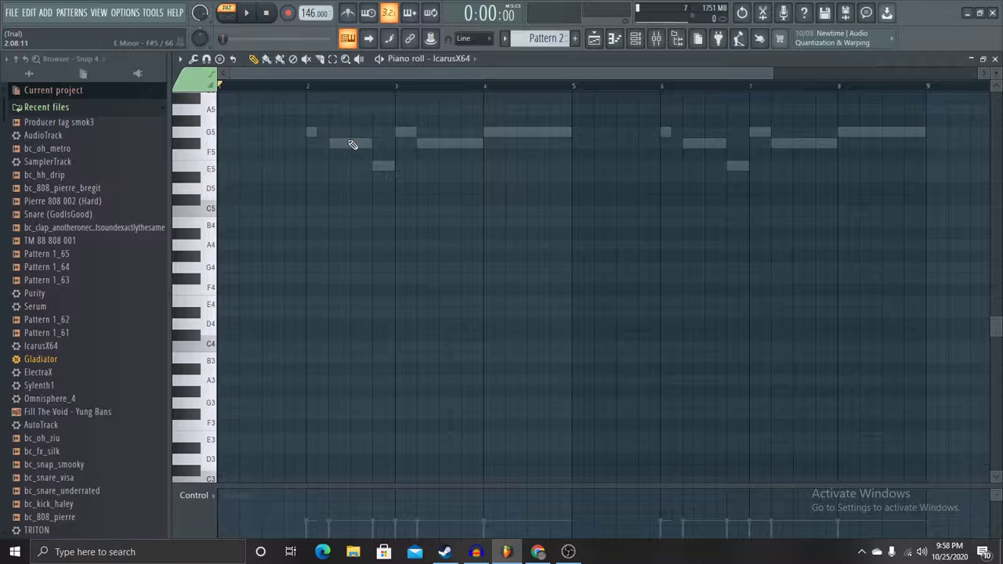
double_click(352, 144)
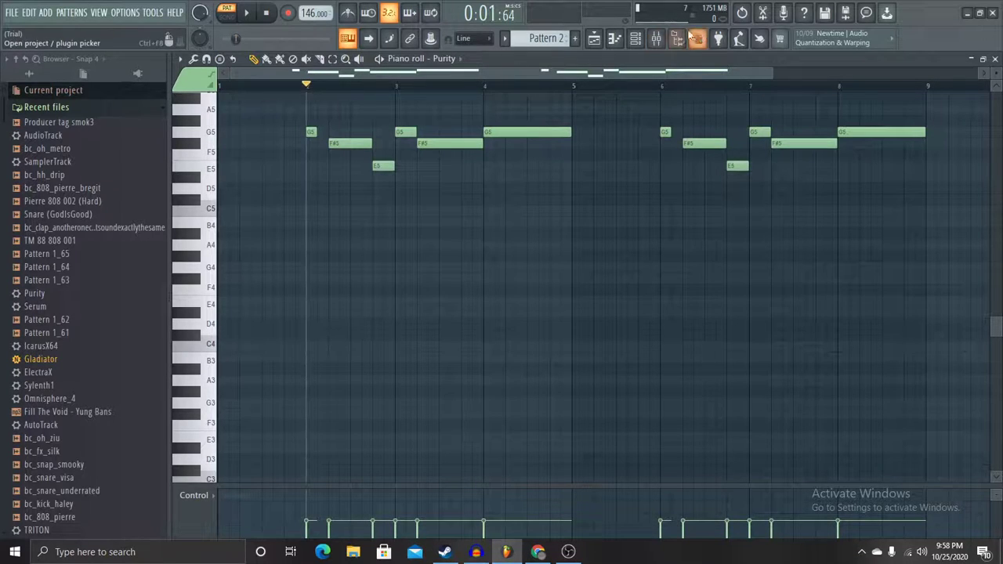
click(636, 40)
click(392, 170)
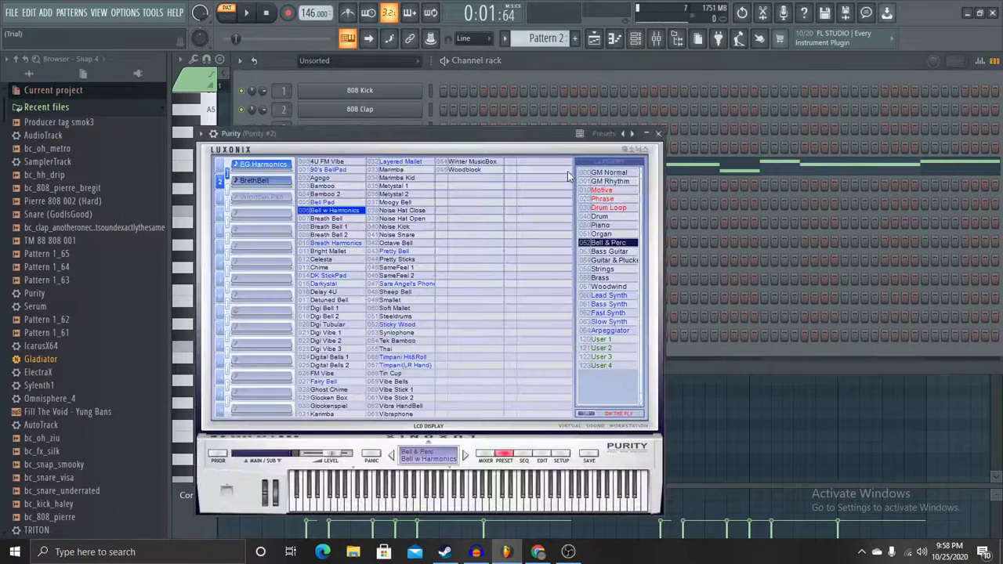
click(659, 134)
click(658, 39)
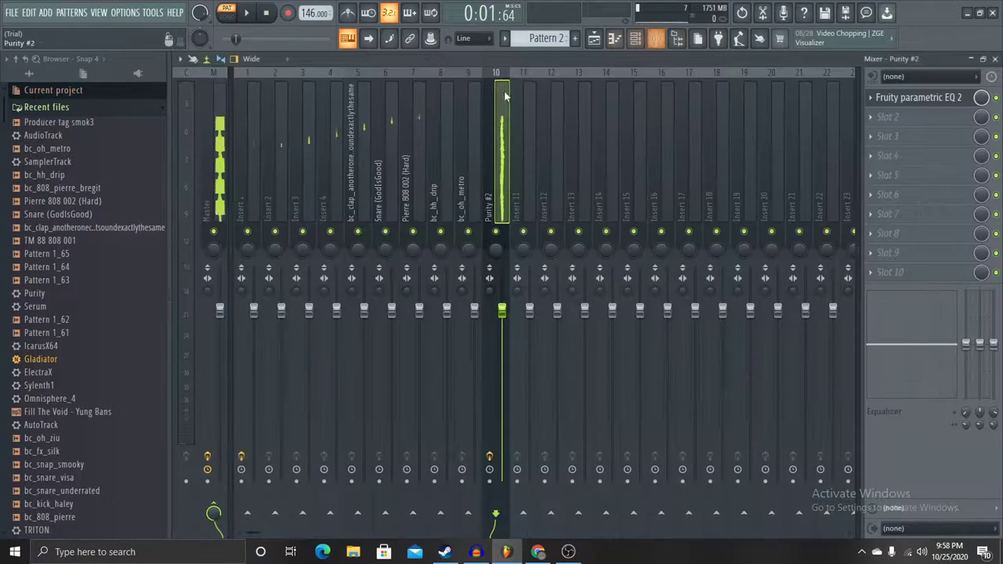
click(958, 100)
click(669, 215)
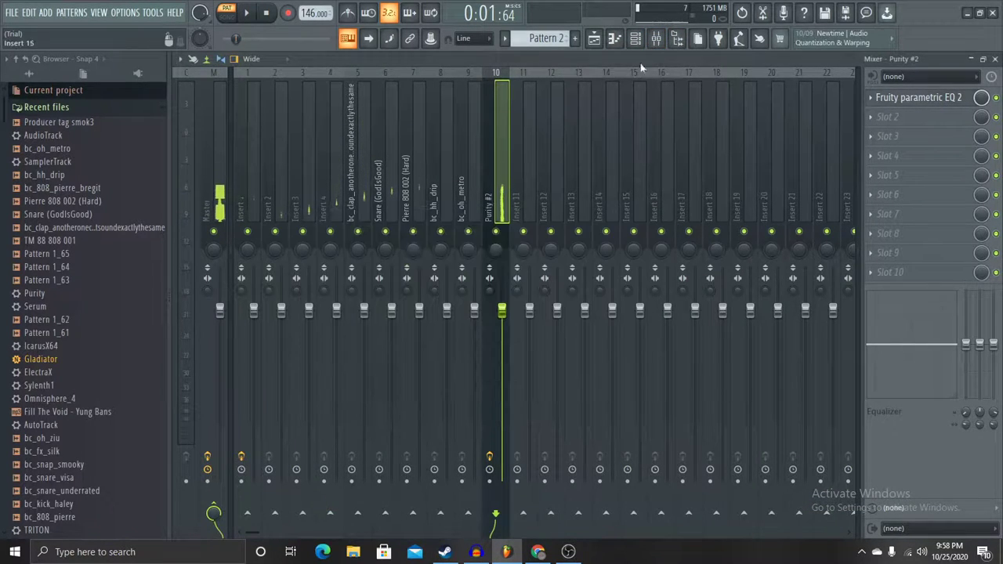
Step: Play Pattern 2's Purity notes in the piano roll through bar 7
click(616, 40)
scroll(411, 220, up, 6)
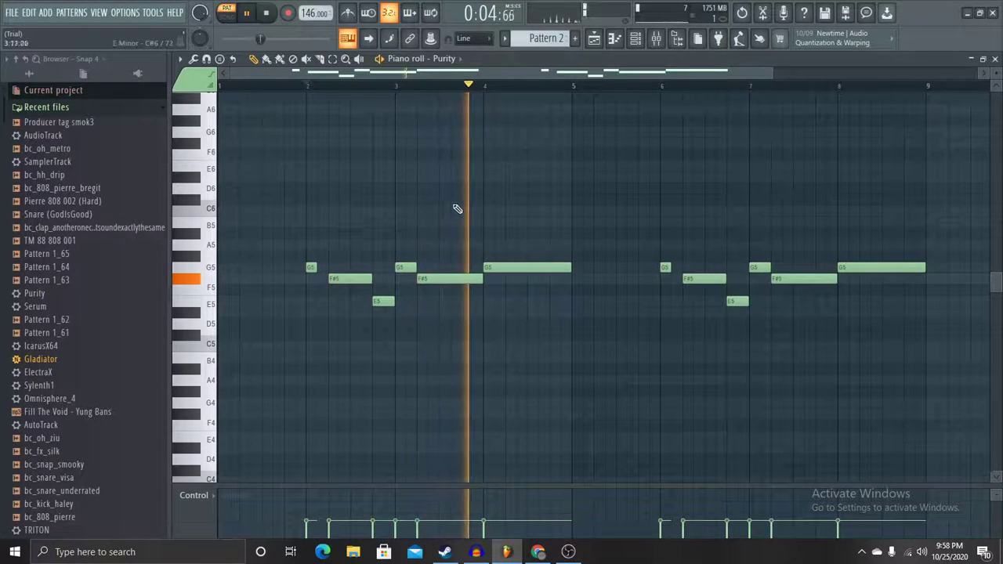
drag(608, 76, 666, 123)
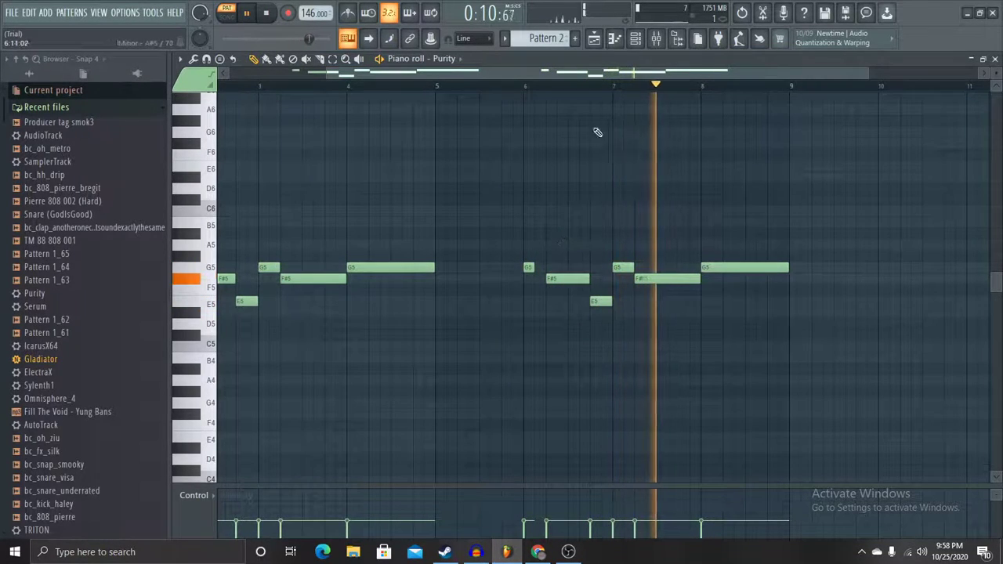
scroll(546, 40, down, 1)
key(space)
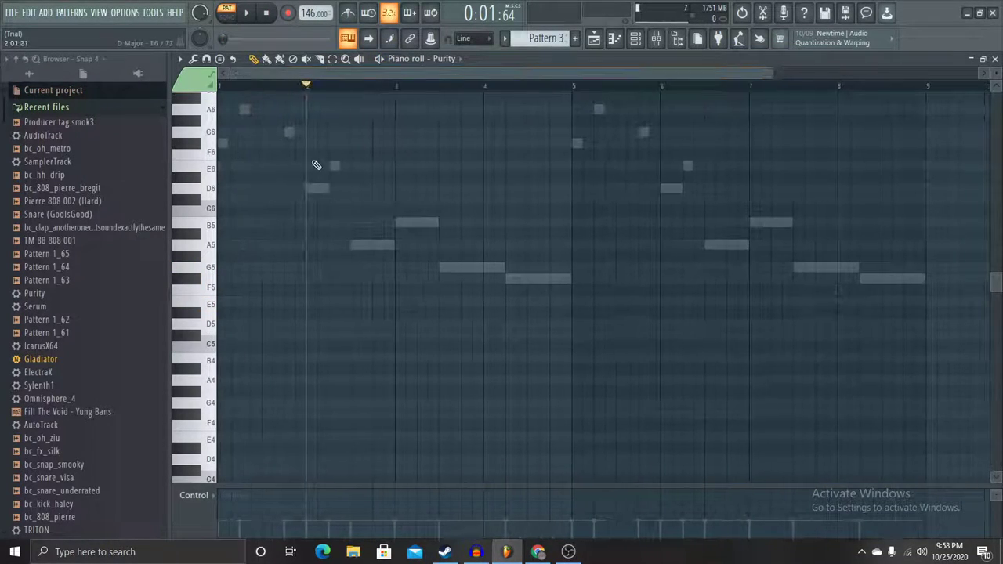
Step: Show Pattern 3's Purity #2 notes and view the arpeggiator preset loaded in that instrument
double_click(333, 167)
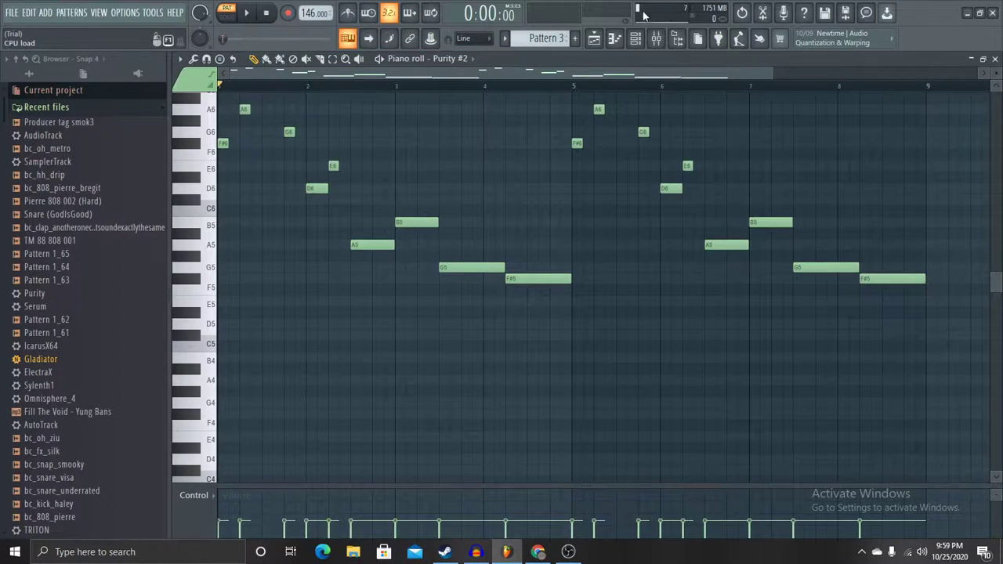
click(636, 39)
click(356, 228)
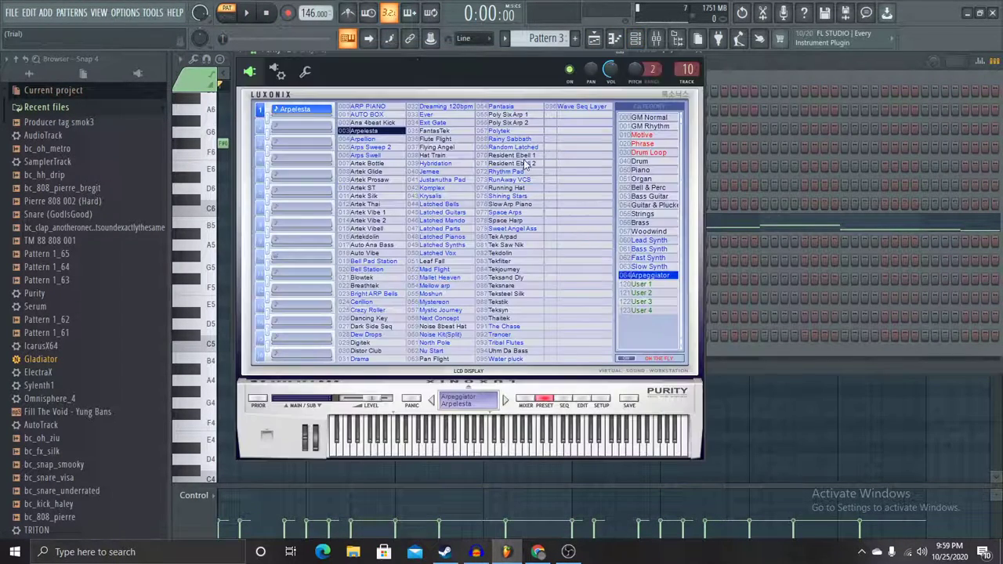
click(704, 60)
Step: Play Pattern 3's Purity #2 melody in the piano roll
key(F6)
key(space)
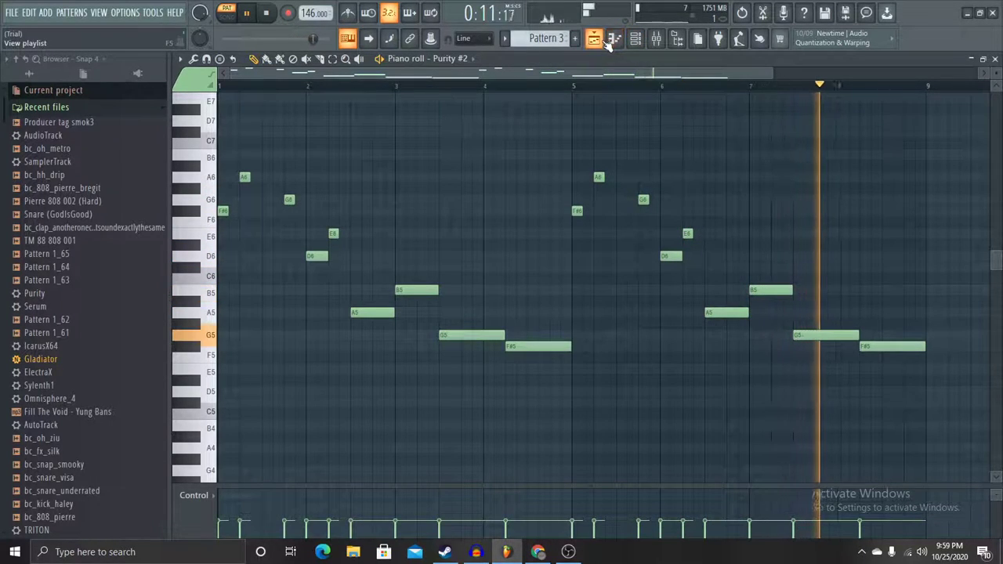
key(space)
Step: Switch to Pattern 4, show its TM 88 808 001 notes, and view that channel's envelope and sample settings
scroll(549, 40, down, 1)
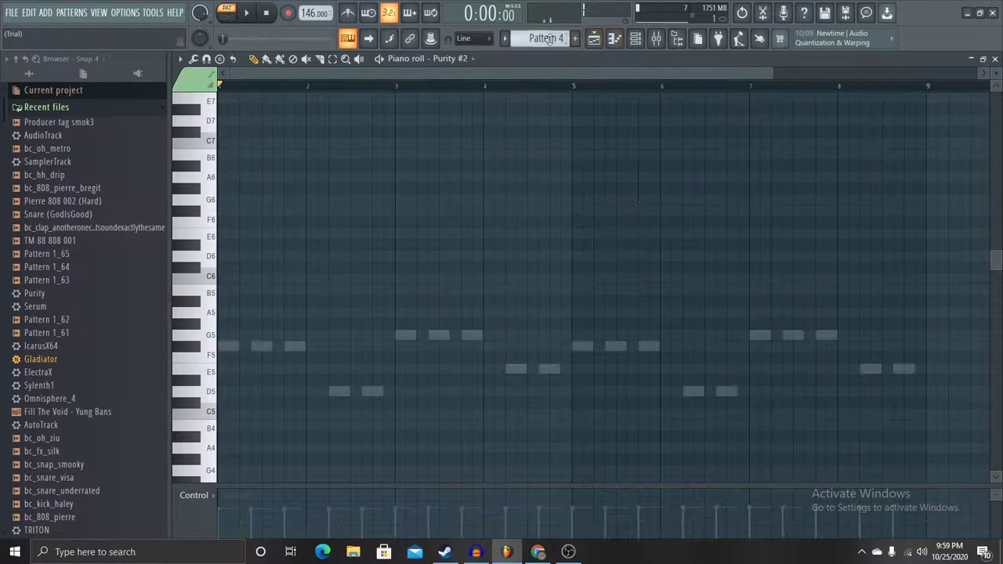
double_click(413, 338)
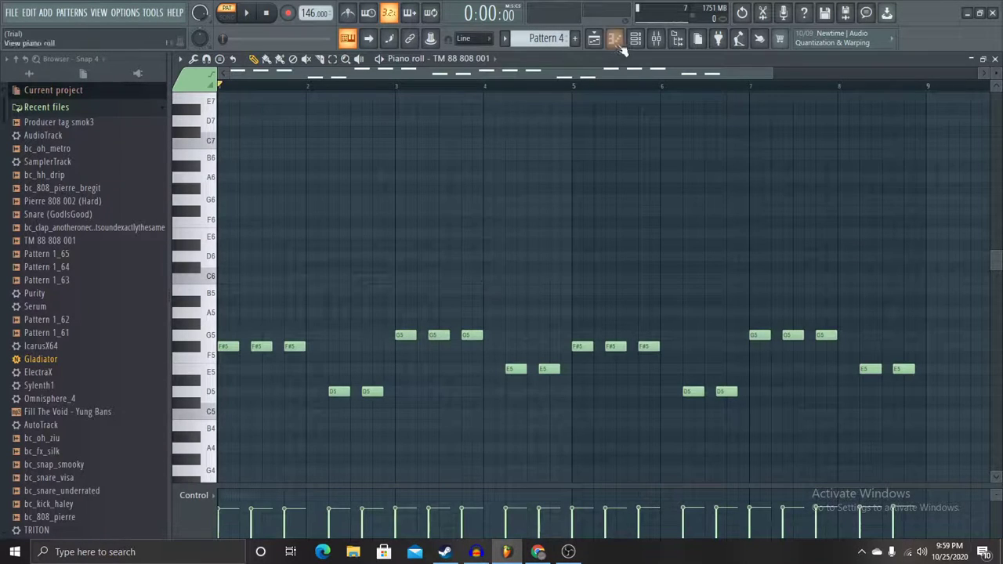
key(F6)
click(381, 245)
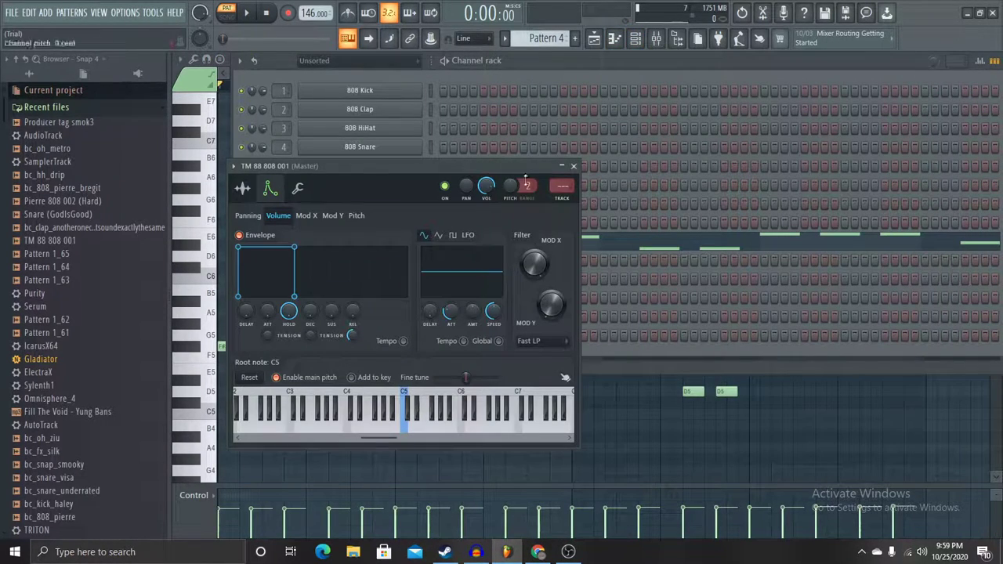
click(244, 191)
Step: Play Pattern 4's TM 88 808 001 notes in the piano roll
click(614, 42)
key(space)
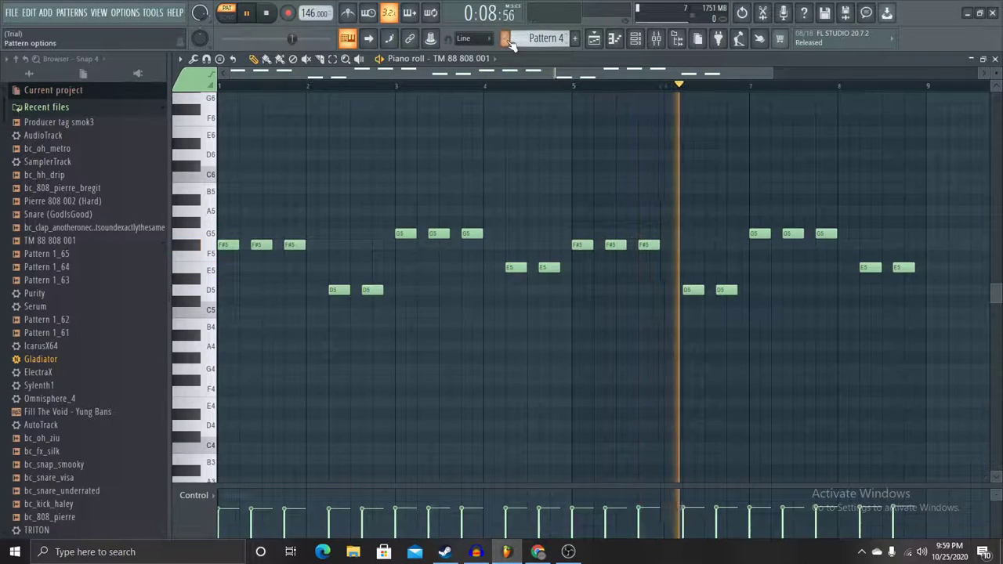
drag(577, 486, 552, 287)
drag(549, 353, 548, 538)
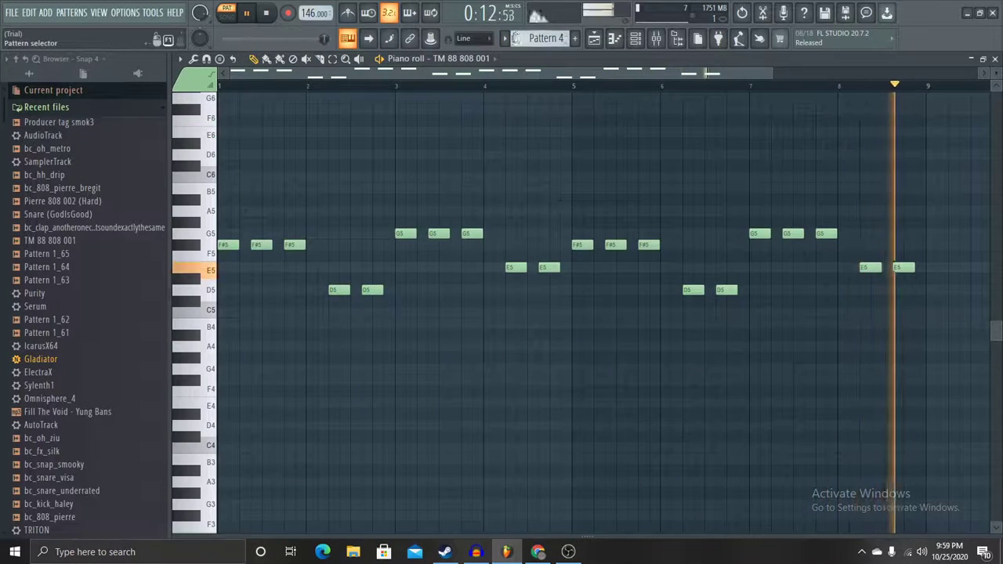
key(space)
Step: Audition the bc_clap pattern and the Snare (GodIsGood) pattern in the piano roll
scroll(527, 38, down, 1)
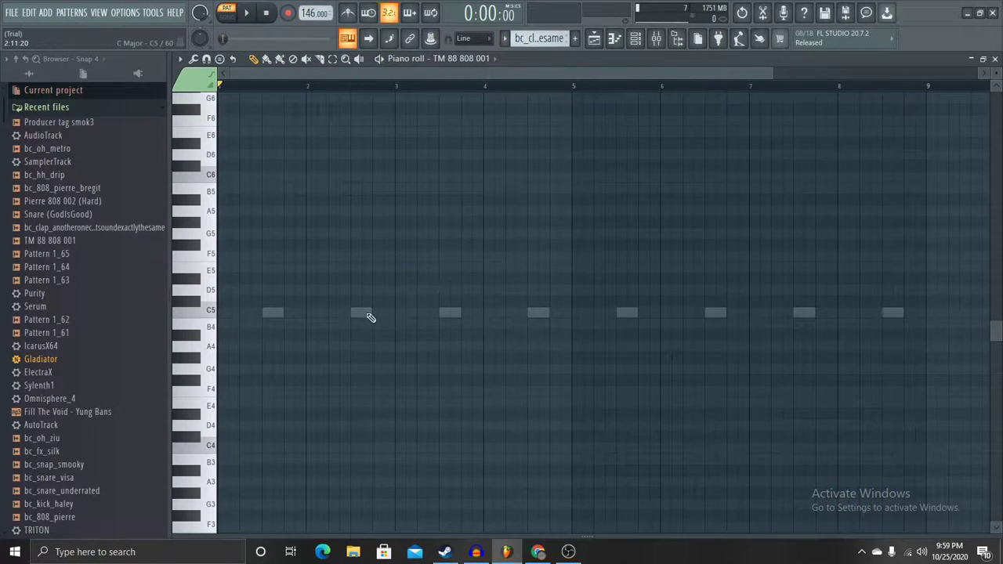
key(space)
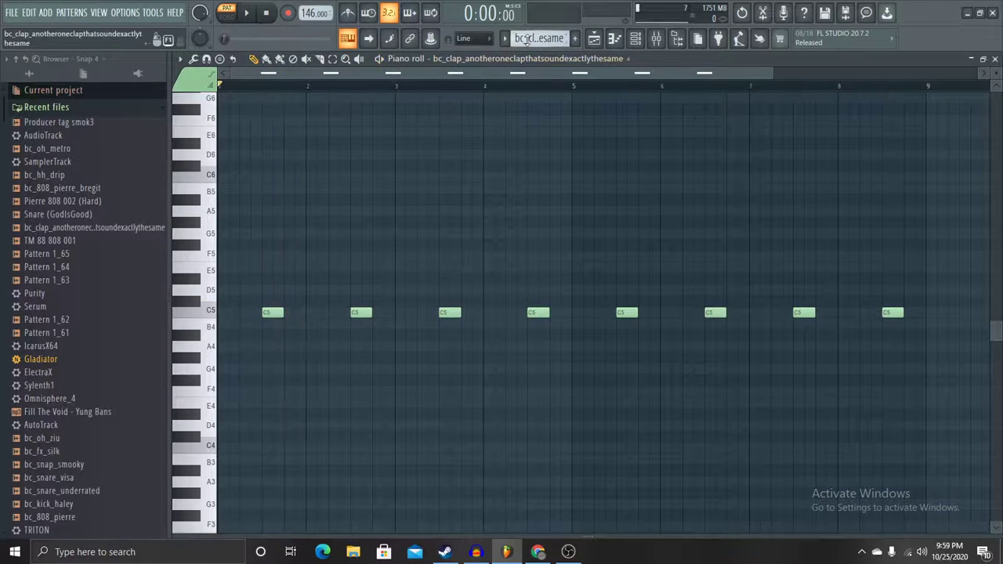
scroll(539, 38, down, 1)
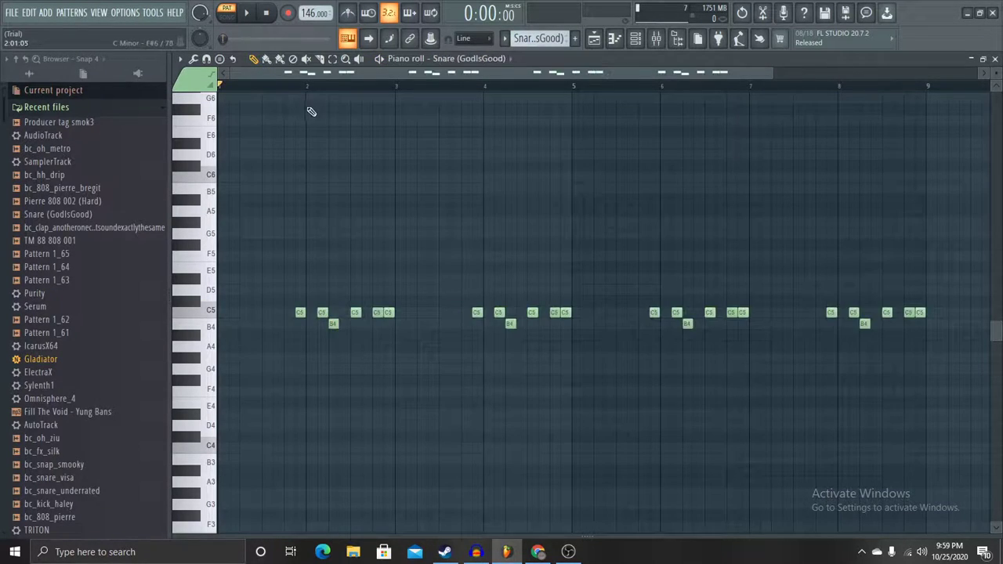
drag(618, 533, 598, 514)
key(space)
Step: Play the bc_808_pierre_bregit pattern and check the Pierre 808 002 (Hard) track in the mixer
scroll(525, 38, down, 1)
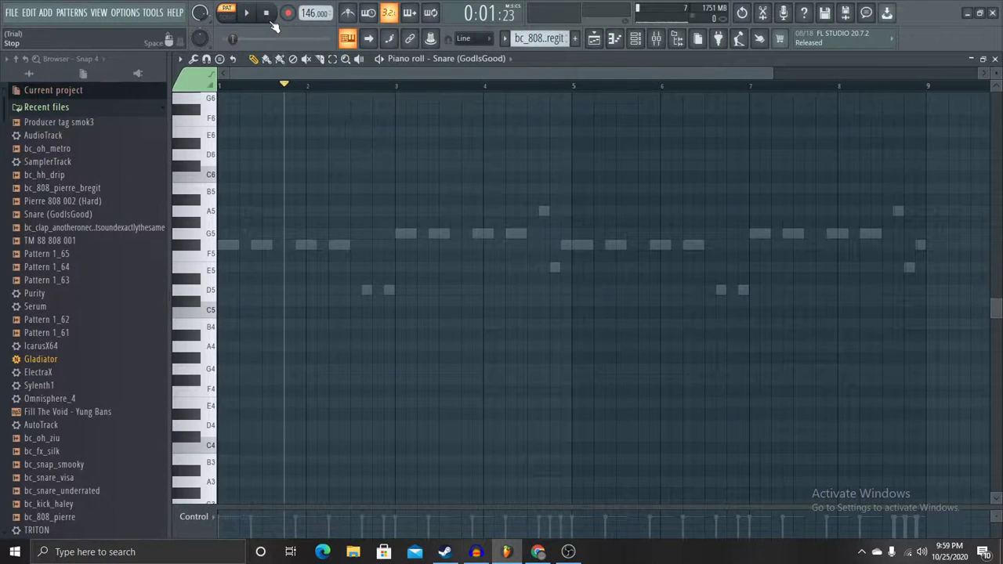
key(space)
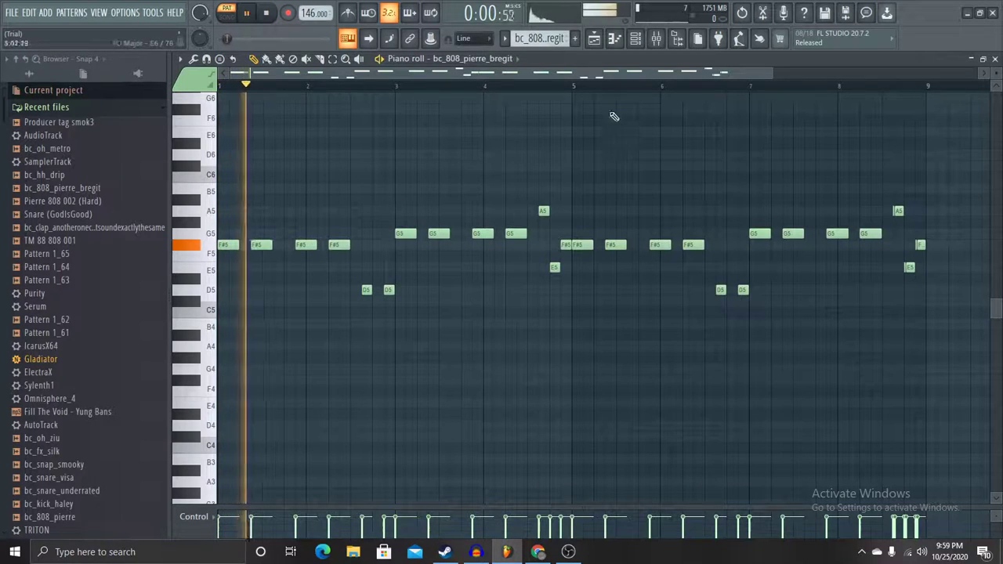
click(655, 37)
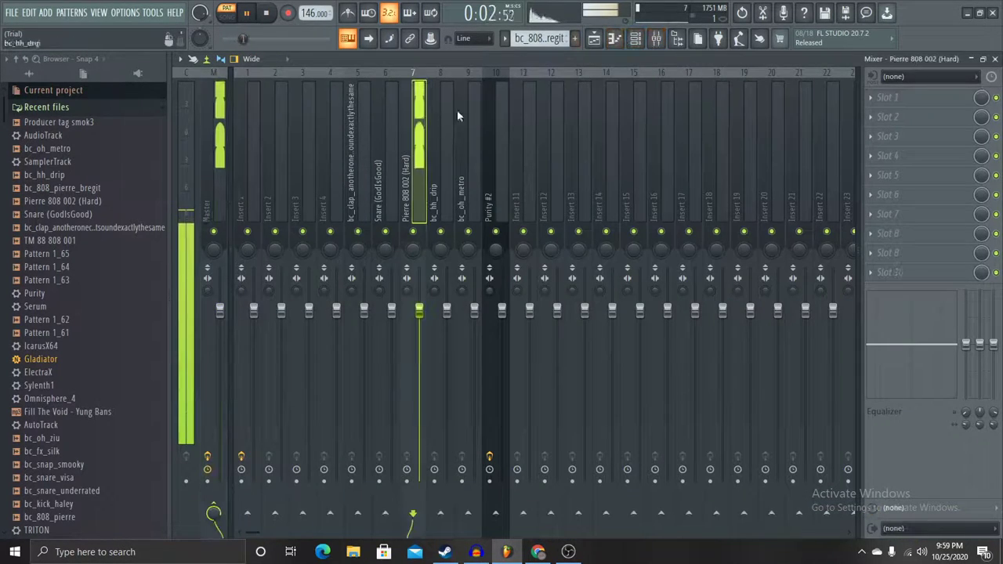
click(615, 46)
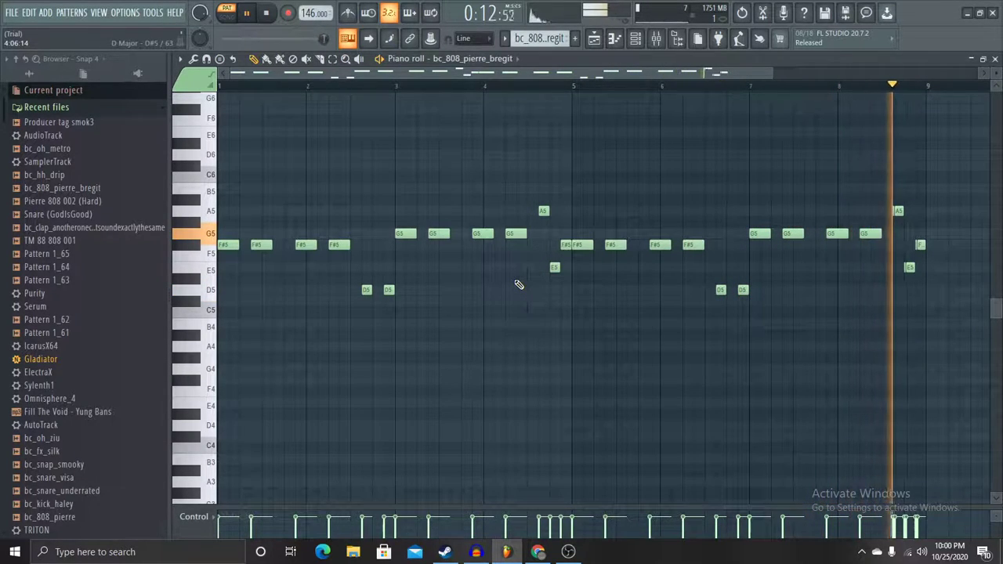
mouse_move(229, 72)
mouse_down()
mouse_move(538, 69)
mouse_move(547, 55)
mouse_move(221, 73)
mouse_up()
Step: Play Pattern 8's bc_hh_drip hi-hat notes and Pattern 9's bc_oh_metro open-hat notes in the piano roll
scroll(533, 37, down, 2)
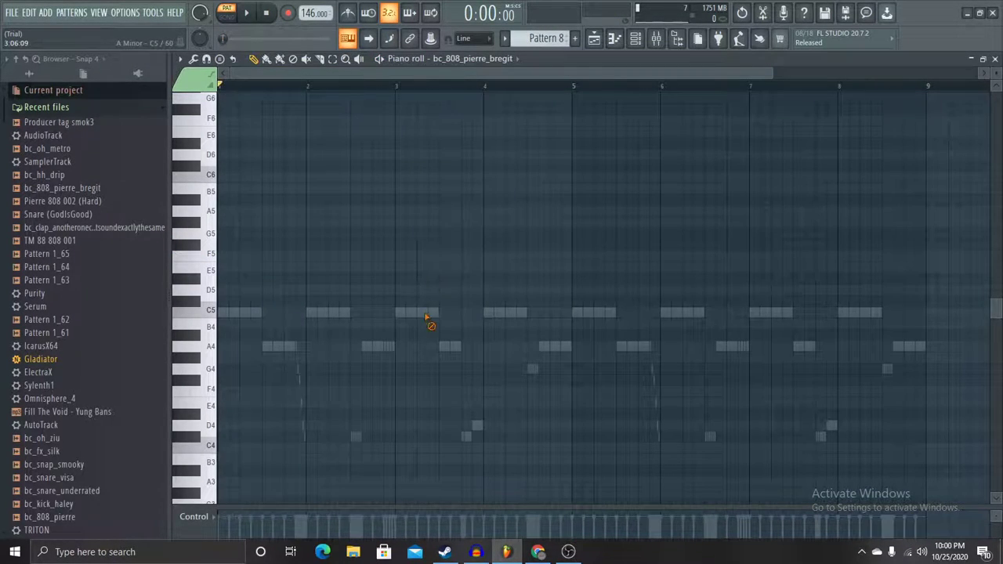
double_click(427, 314)
scroll(463, 224, down, 3)
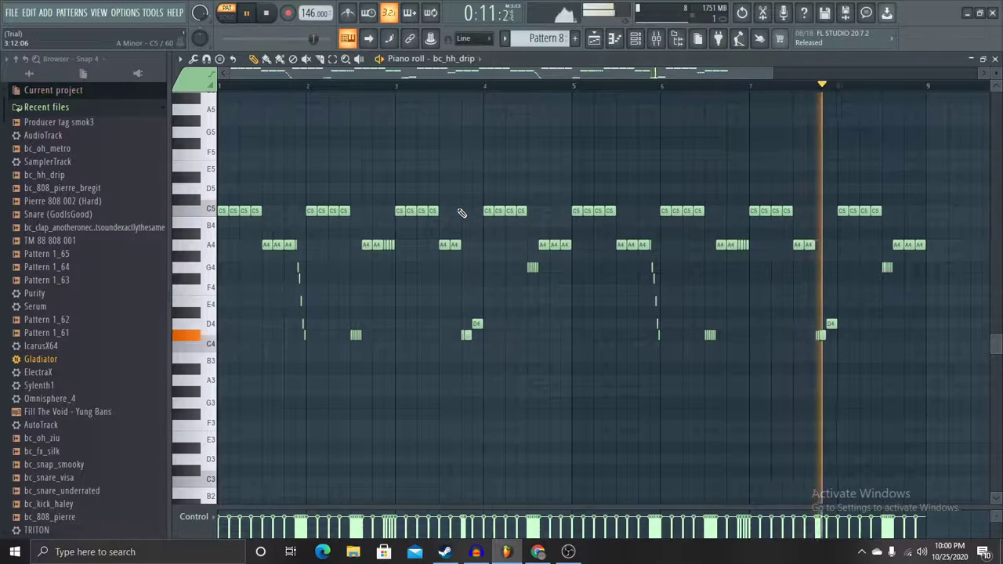
key(space)
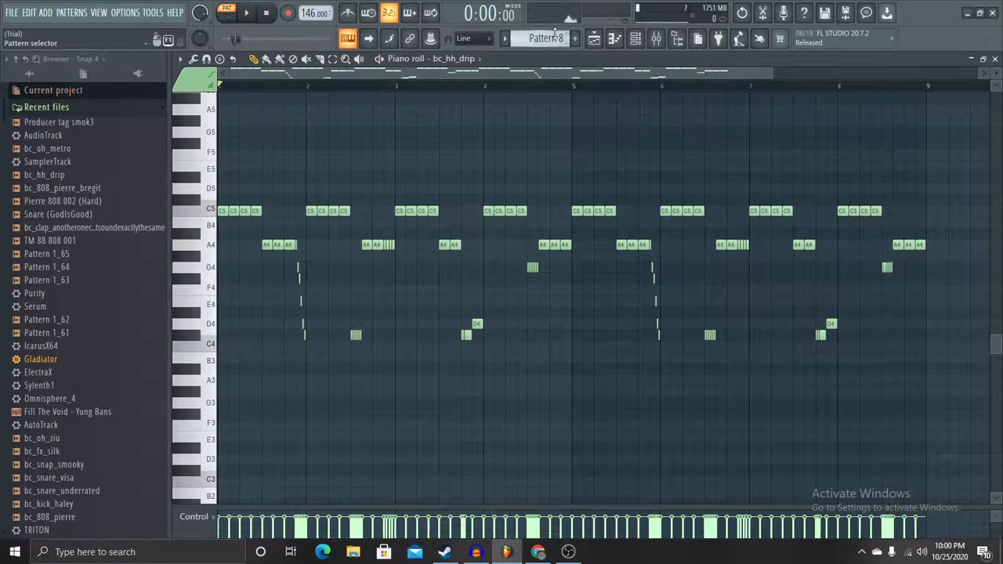
scroll(552, 37, down, 1)
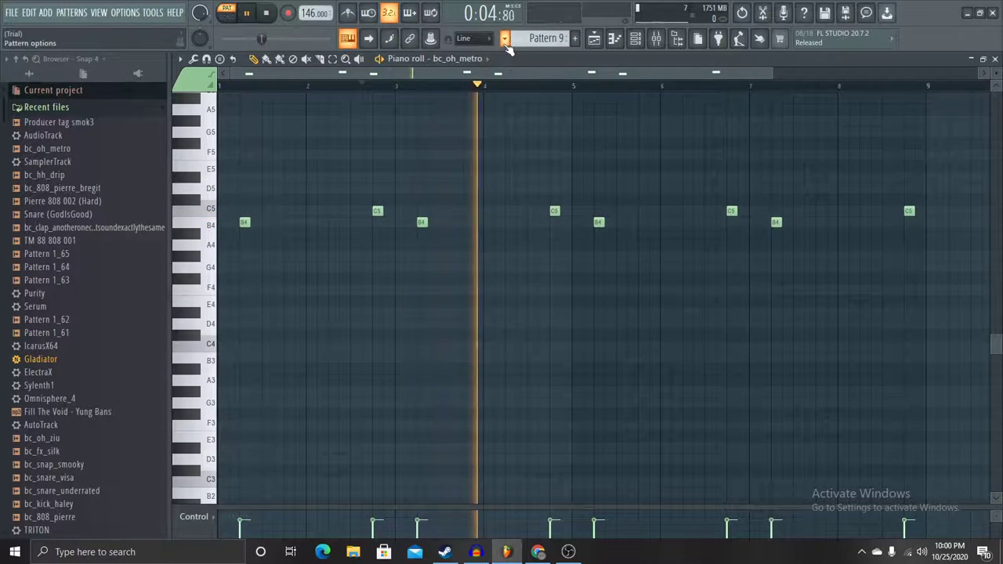
key(space)
Step: Open the playlist and audition the arrangement with Tracks 2 and 3 muted, restoring both tracks after playback
scroll(529, 43, down, 1)
click(594, 43)
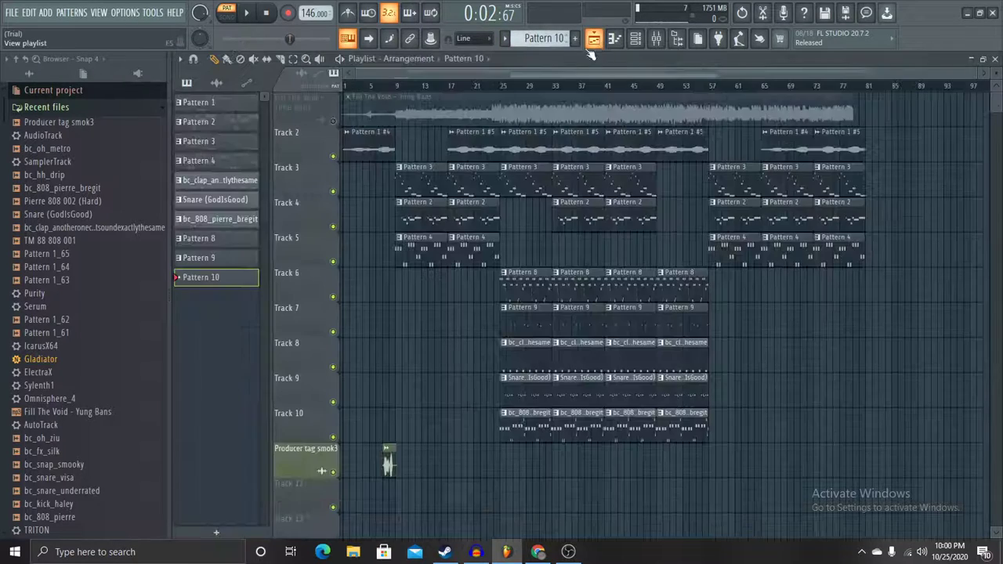
click(342, 157)
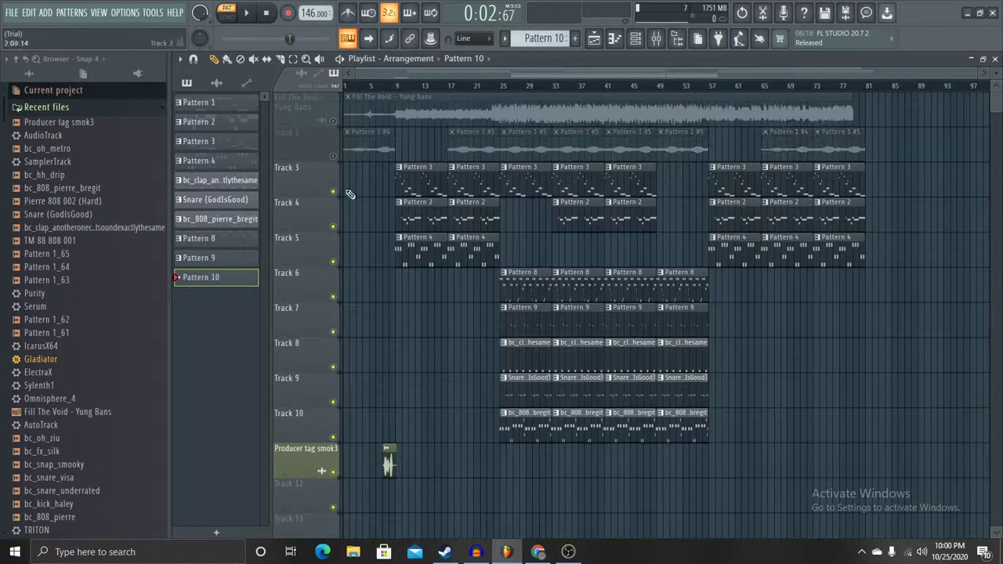
click(334, 191)
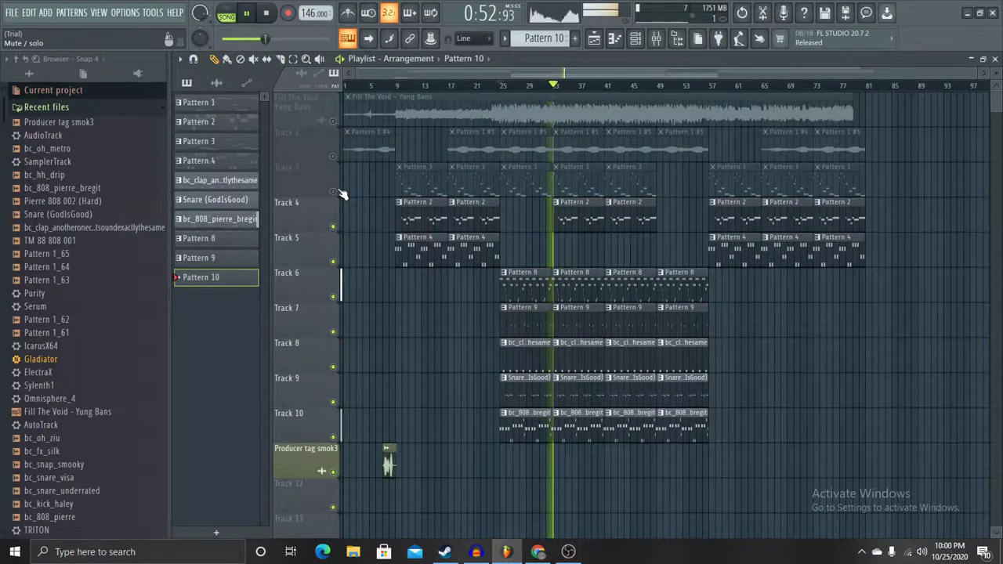
click(333, 158)
click(334, 122)
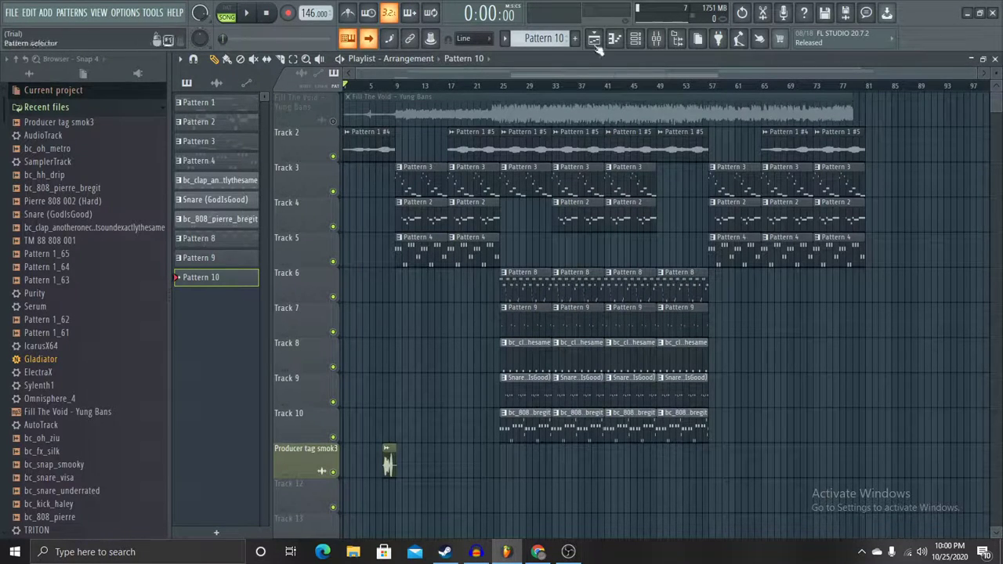
Step: Play the full arrangement in song mode through its last bar and stop playback
drag(977, 71, 373, 137)
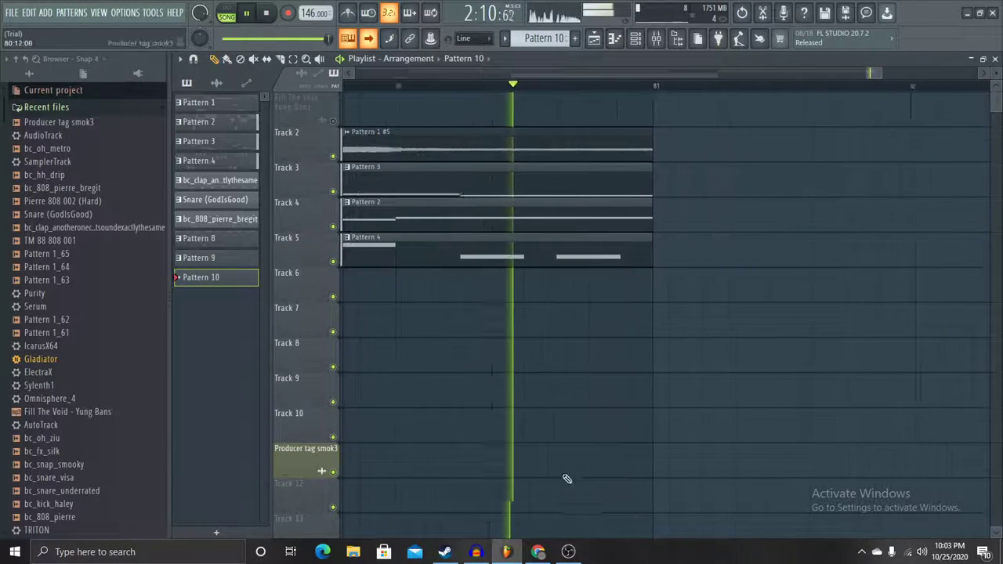
key(space)
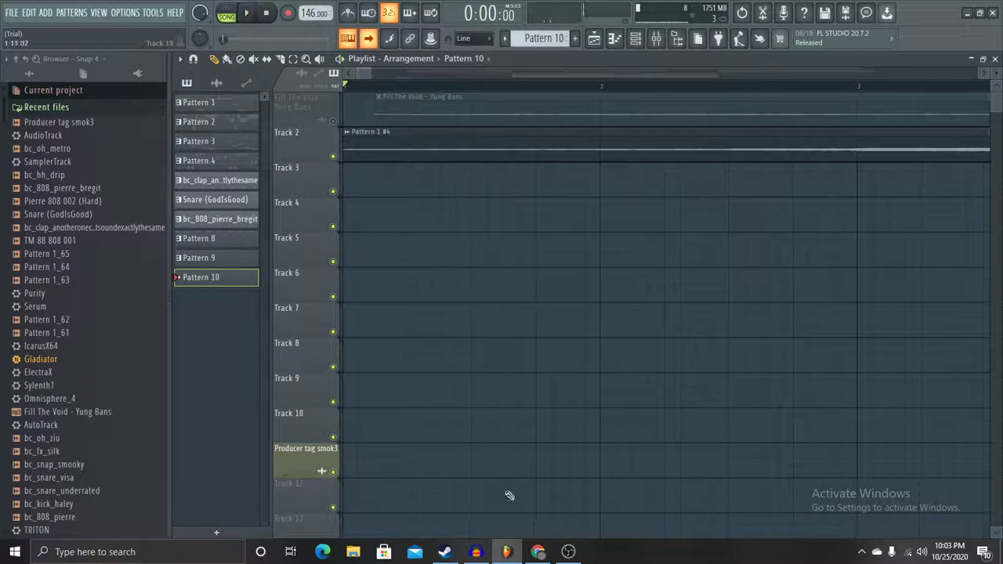